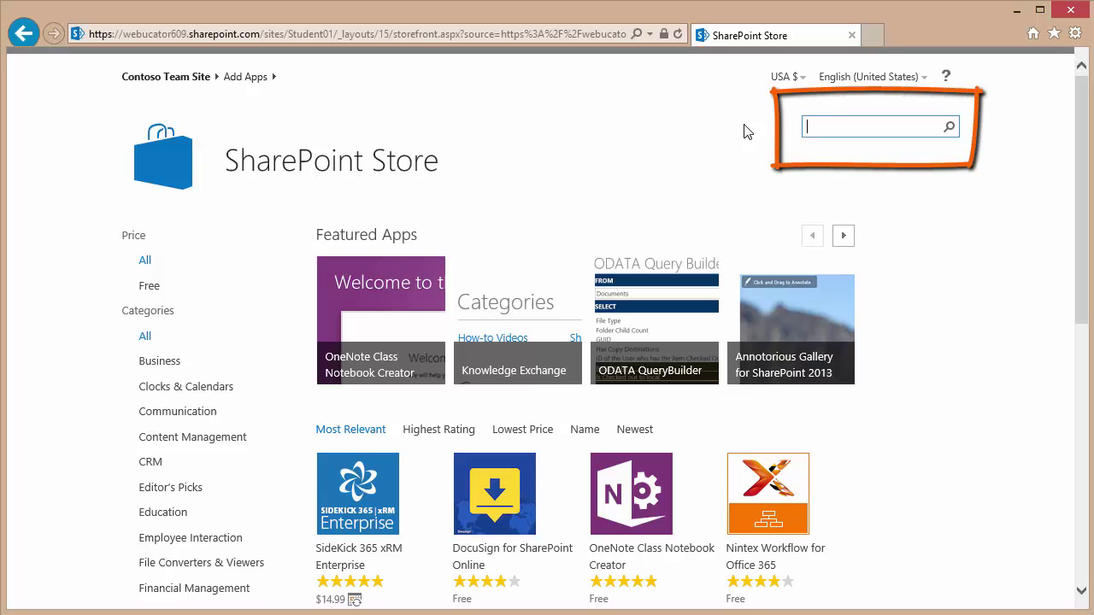
Search the SharePoint Store for "QRCode" and open the details of QRCode App for SharePoint.
text(QRCode)
click(948, 128)
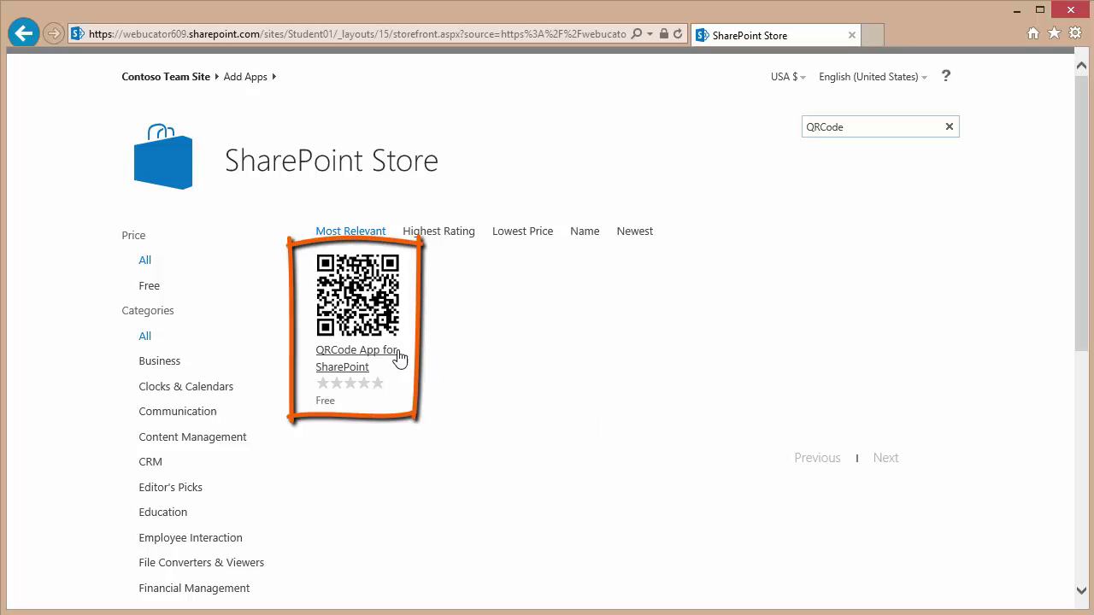
mouse_move(362, 346)
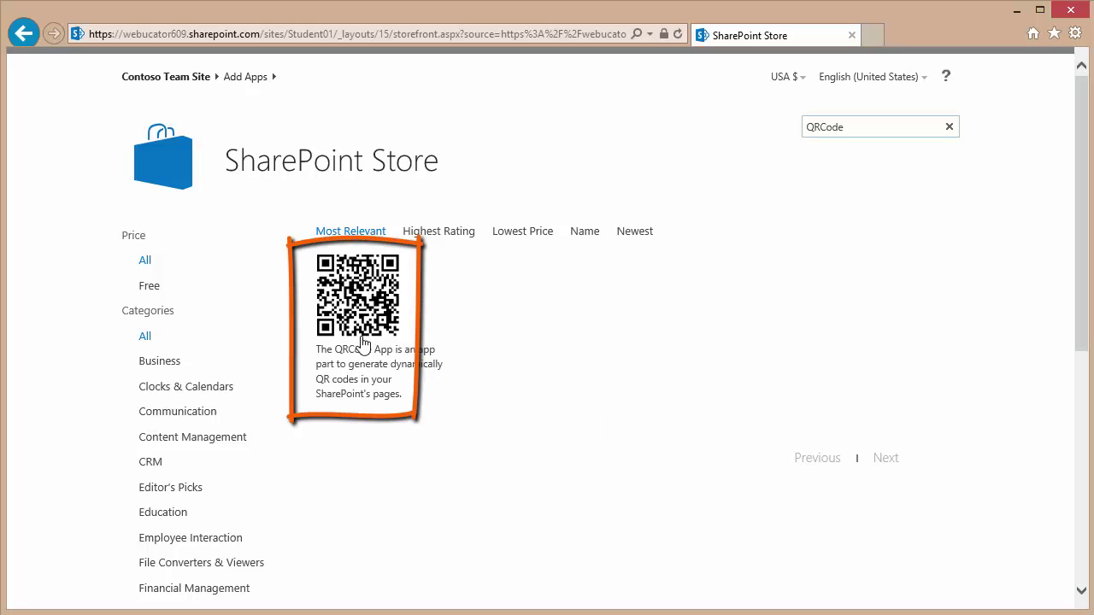
click(357, 329)
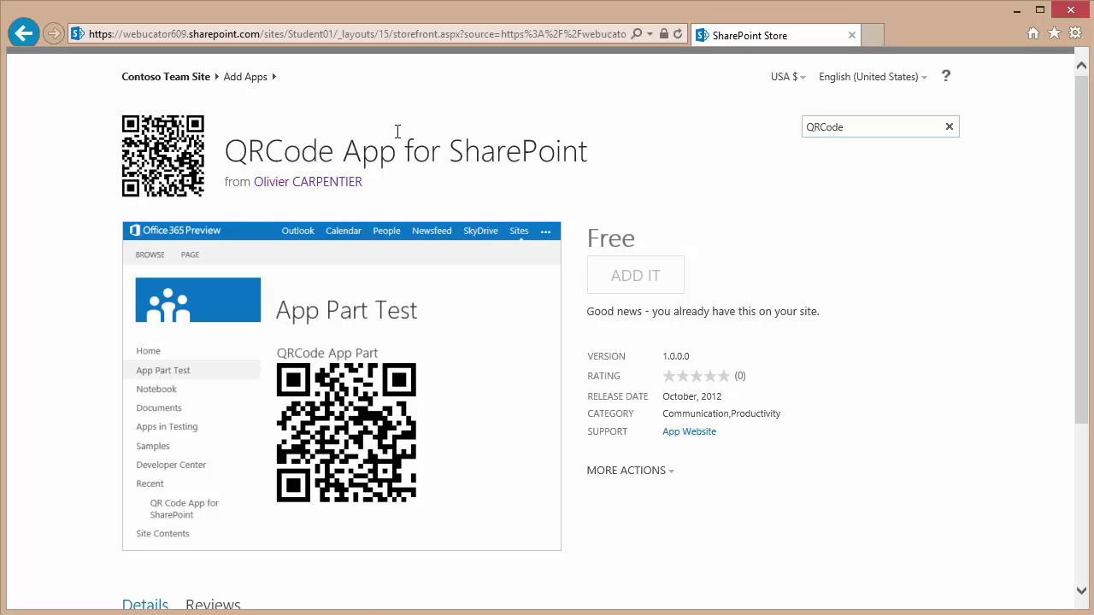
Return to the Contoso Team Site home page and create a new page named DemoQRCode.
click(176, 78)
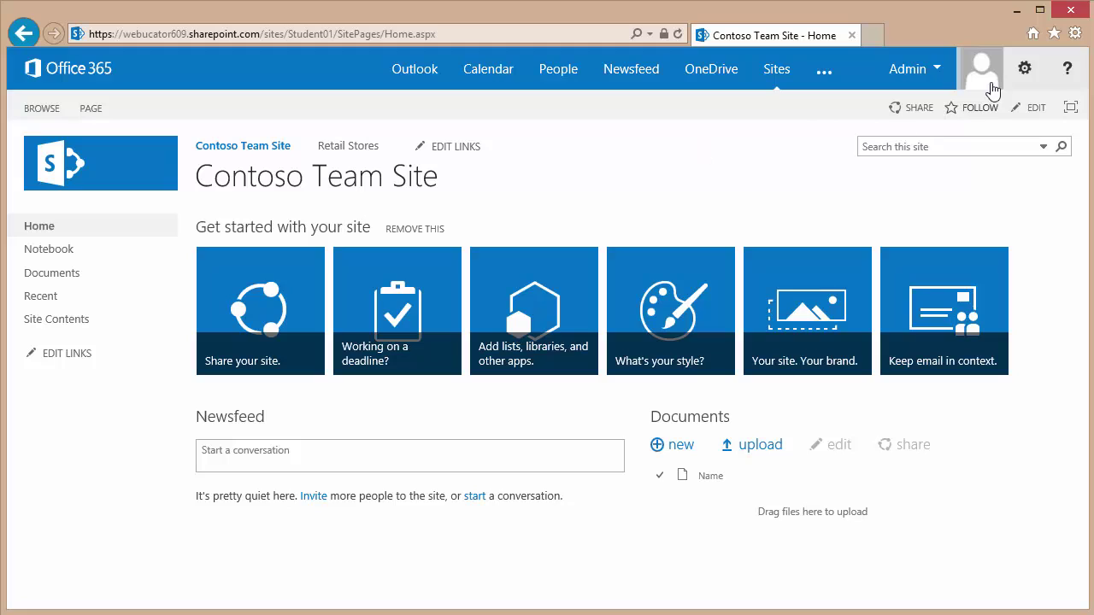
click(1021, 71)
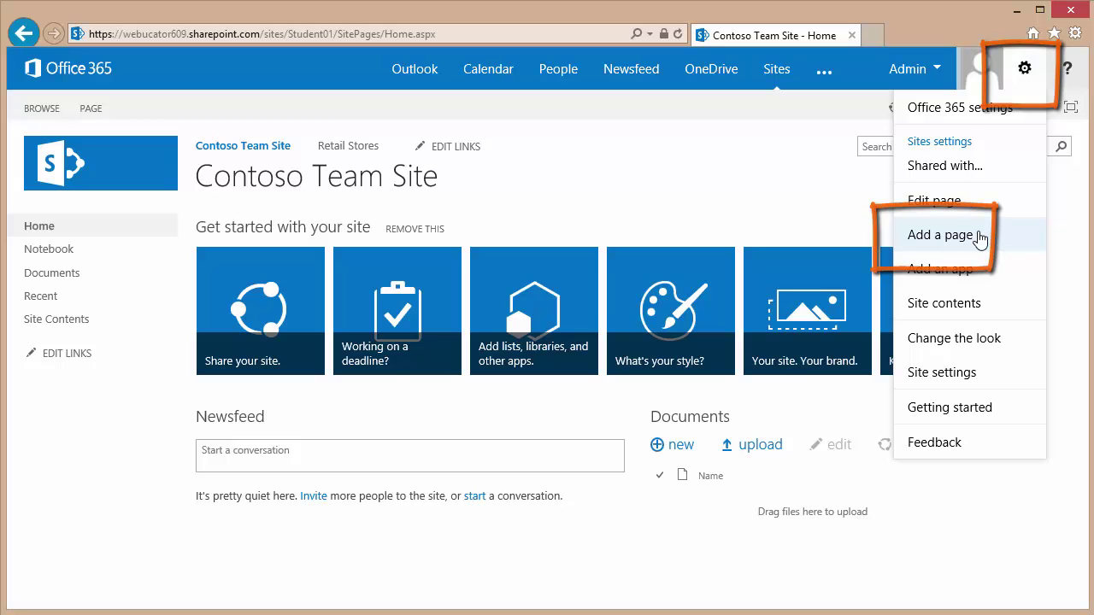
click(978, 239)
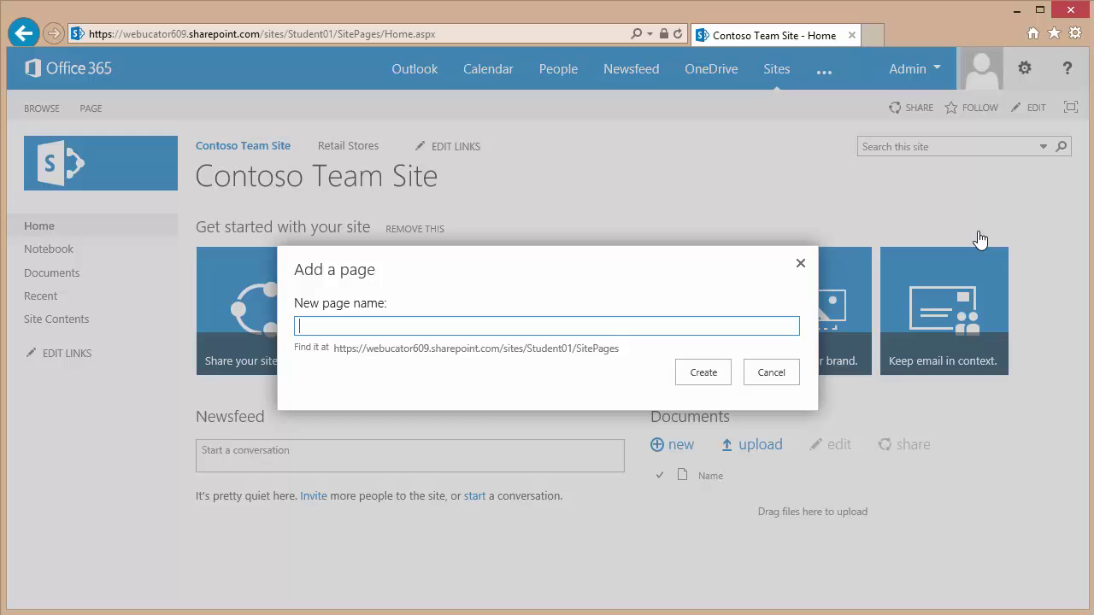
text(DemoQRCode)
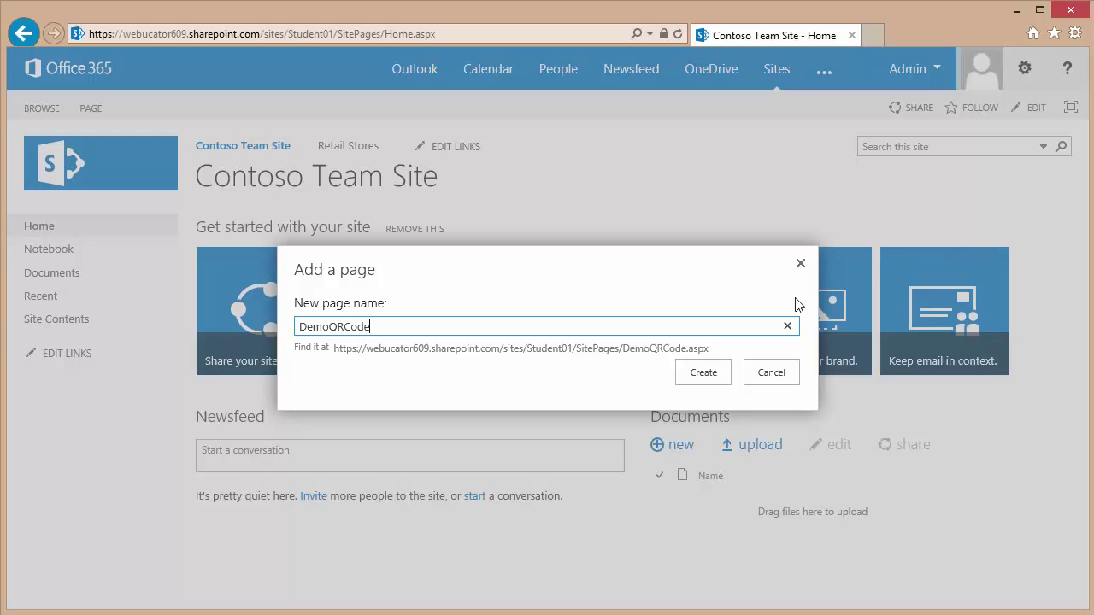
click(705, 376)
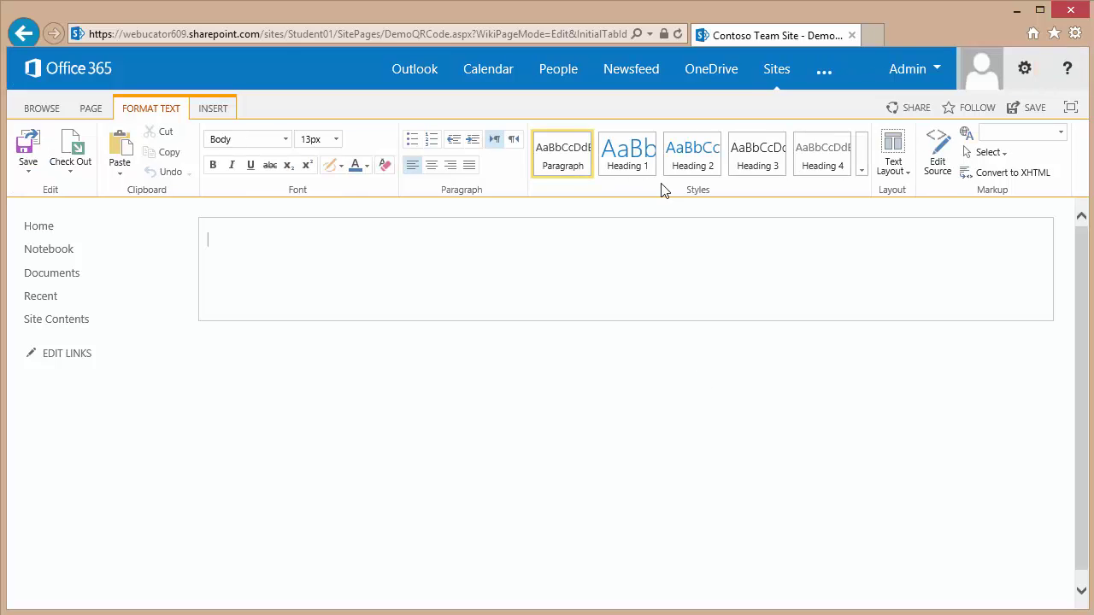
Add the Heading 1 title "Demo QRCode Page" to the page and start a new line below it.
click(639, 159)
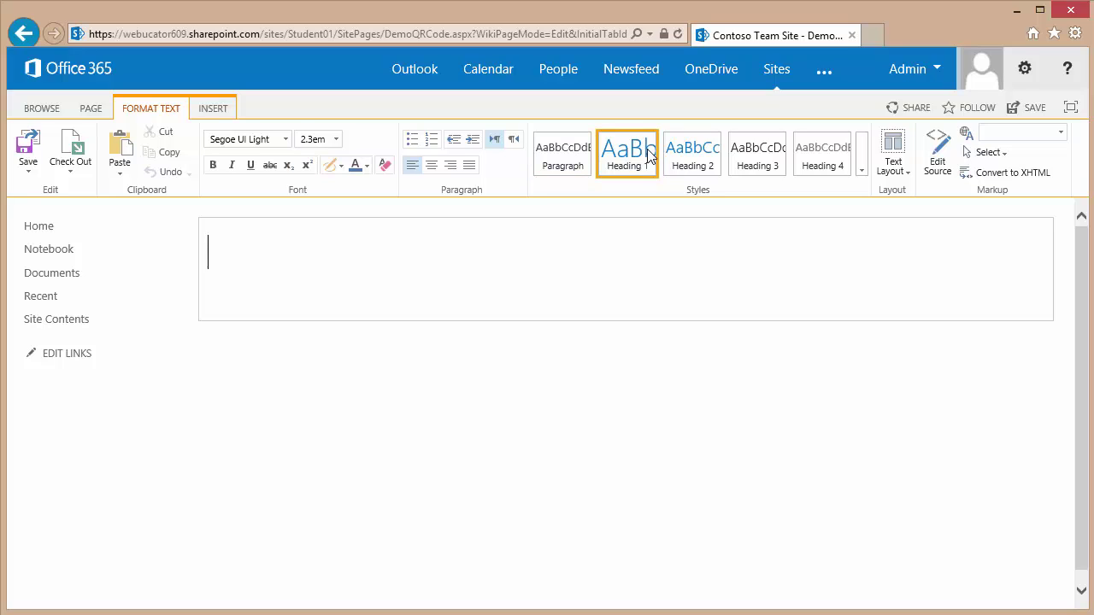
text(Demo QRC)
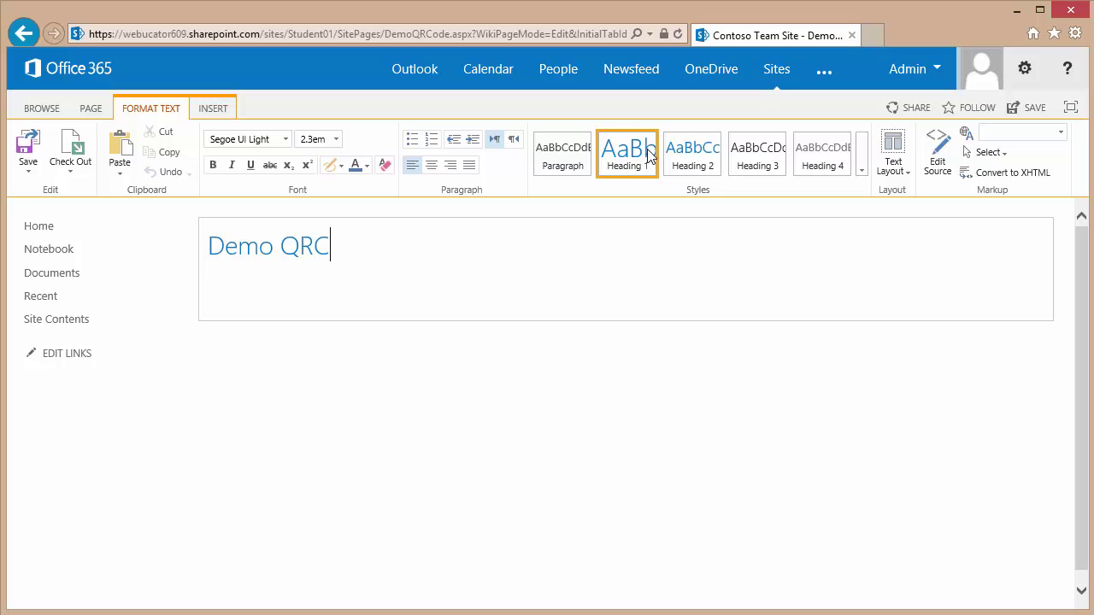
text(ode Page)
key(Return)
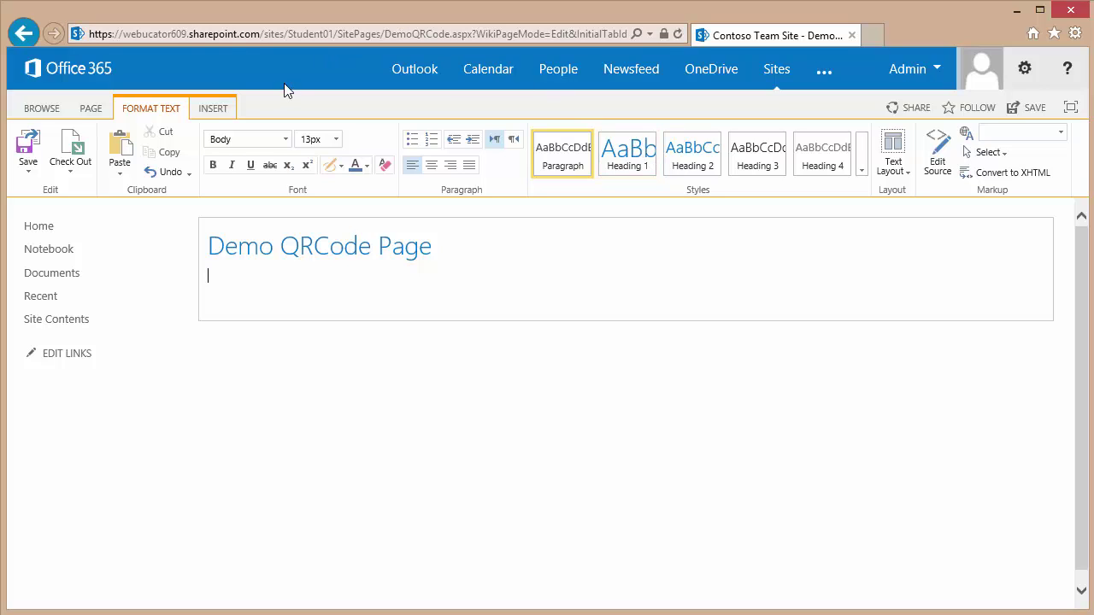
Insert the QRCode App Part into the page below the heading.
click(214, 109)
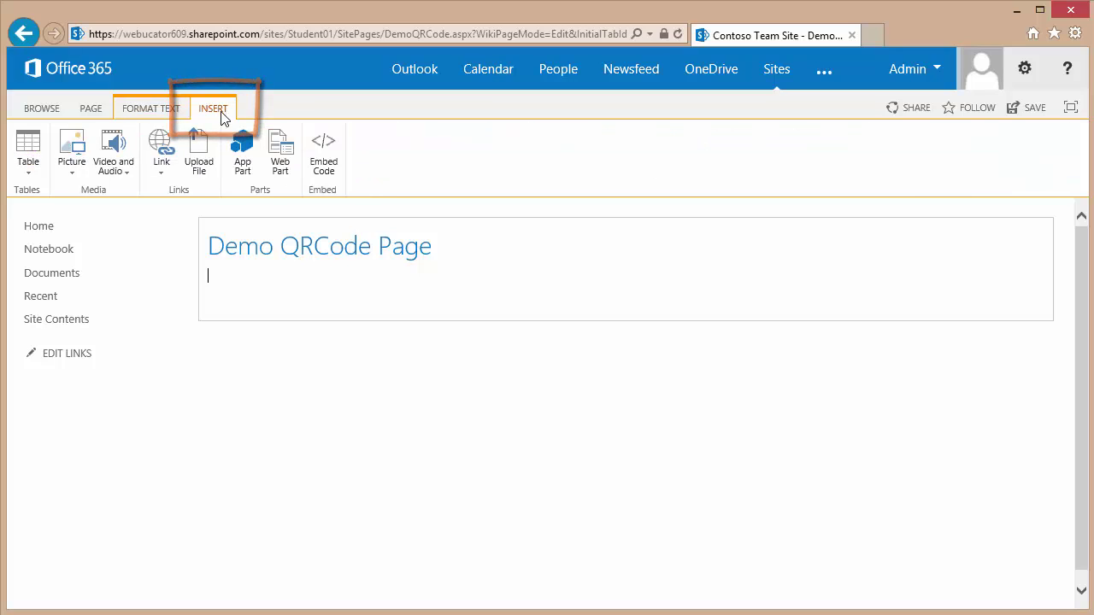
click(243, 152)
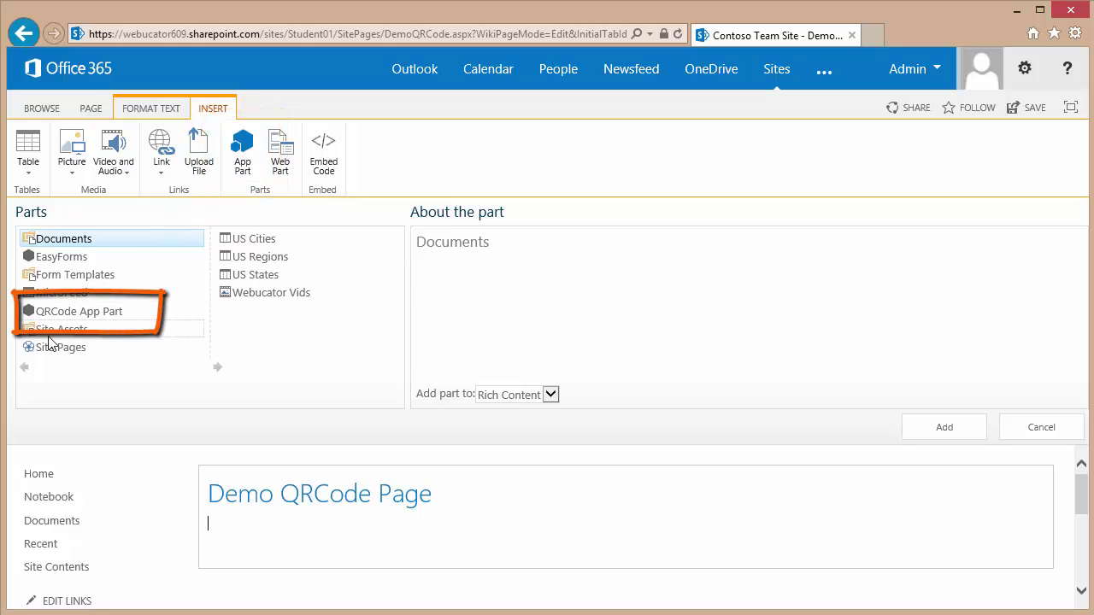
click(94, 315)
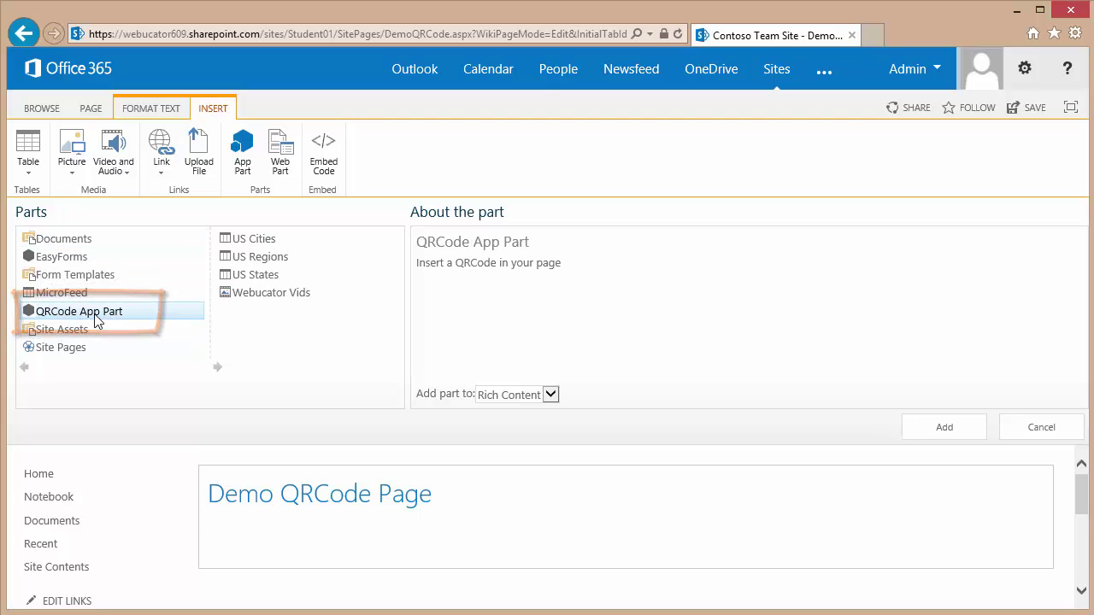
click(944, 427)
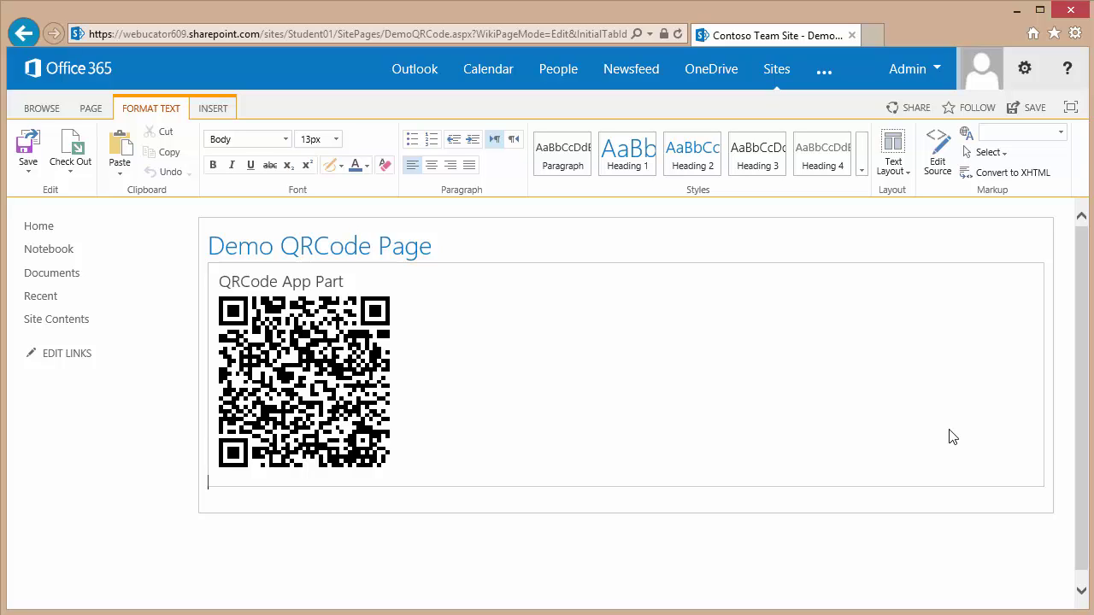
Open the QRCode App Part's properties for editing and expand QRCode Settings, leaving Render Mode on Canvas.
mouse_move(951, 429)
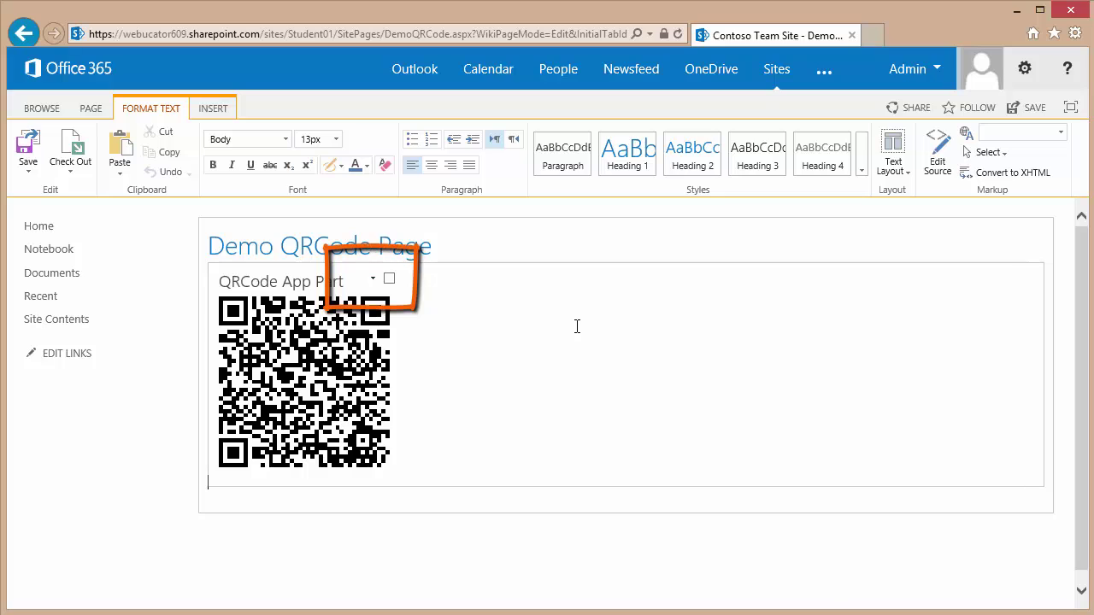
click(375, 283)
click(374, 282)
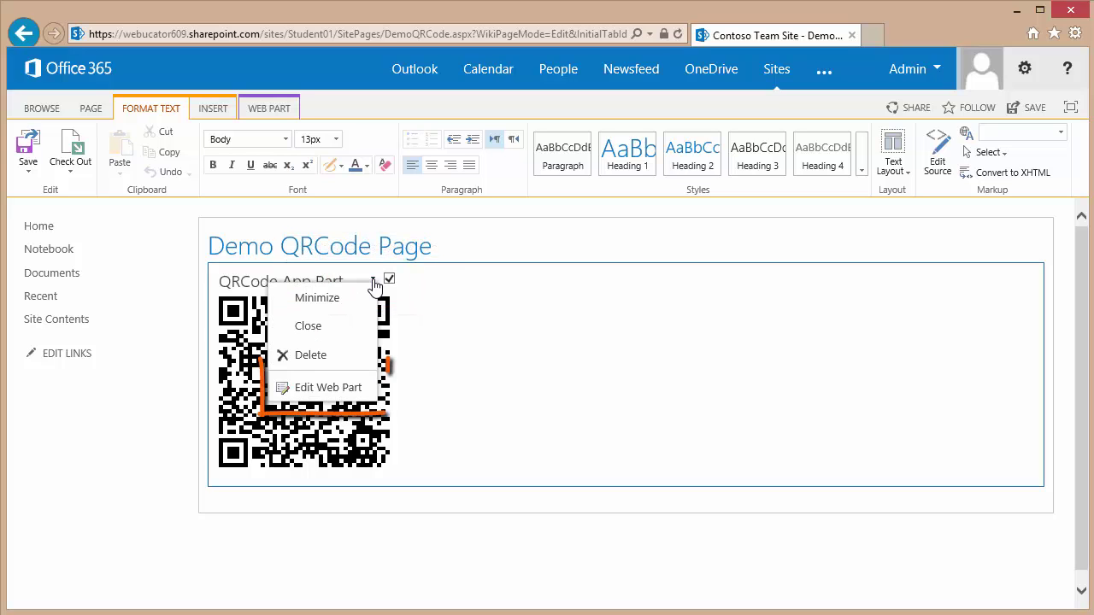
click(329, 389)
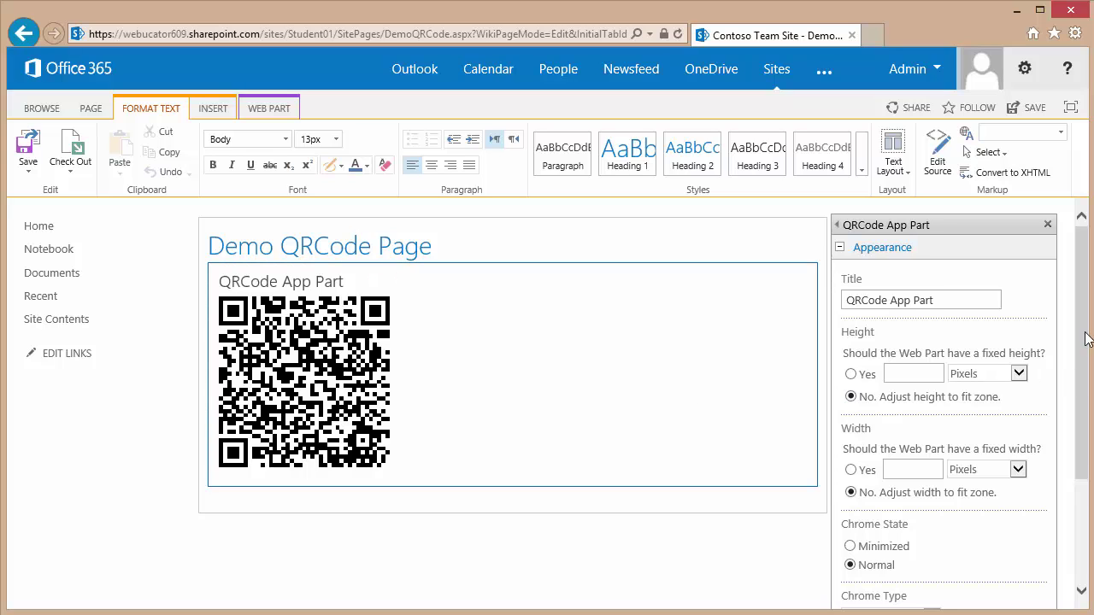
drag(1085, 347, 1085, 448)
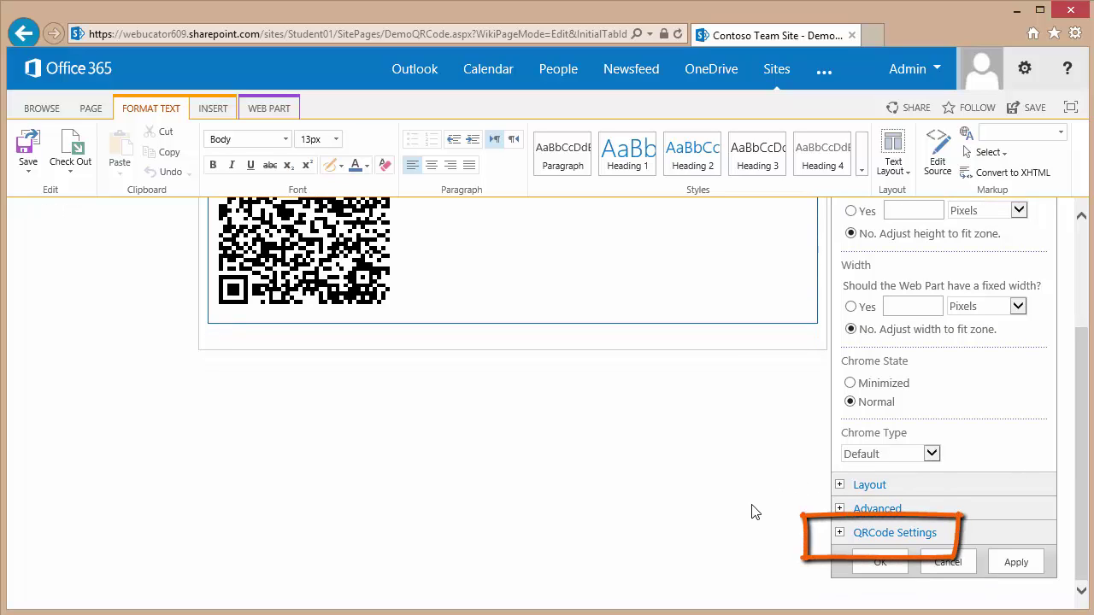
click(839, 532)
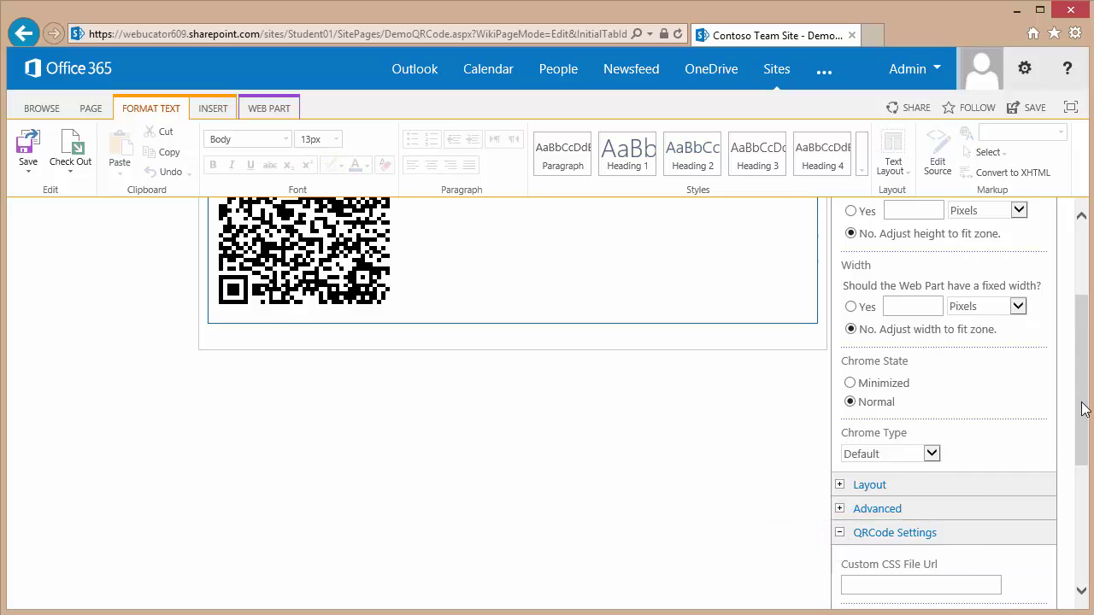
drag(1081, 404, 1076, 525)
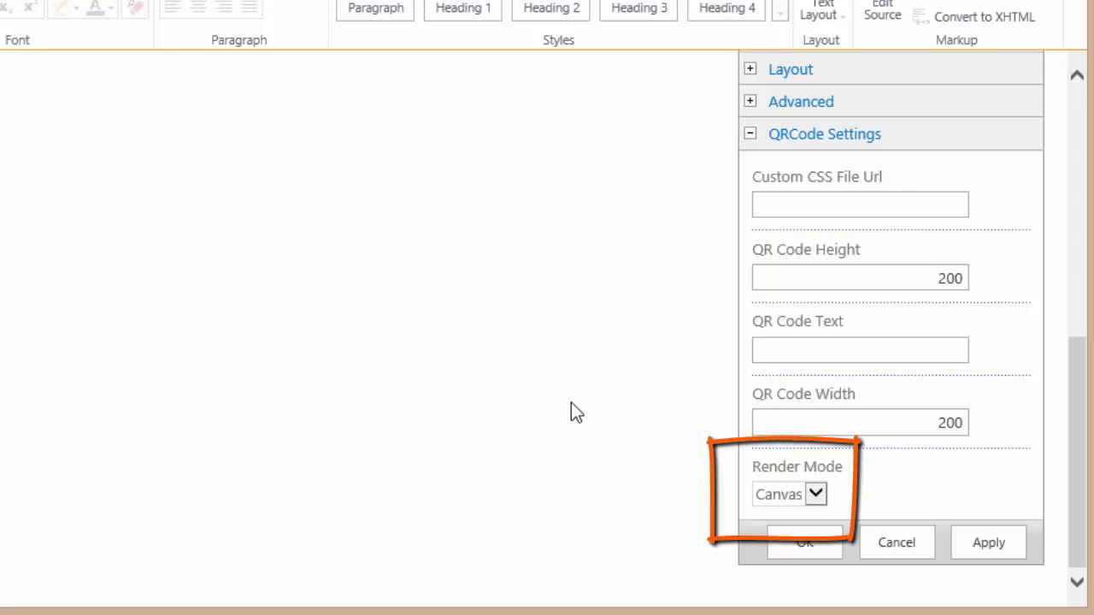
click(823, 498)
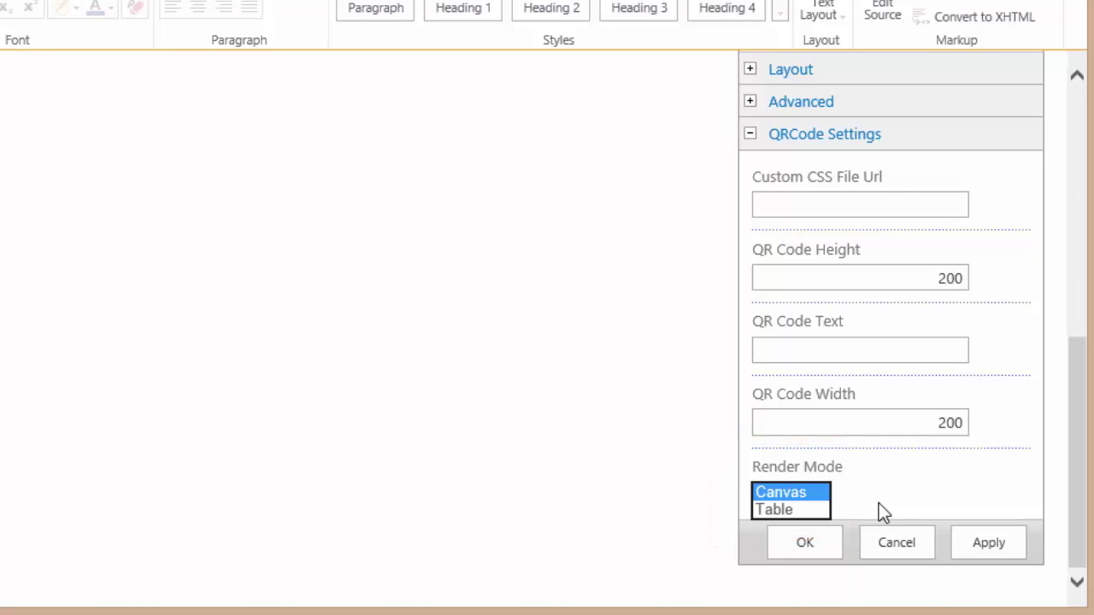
click(820, 494)
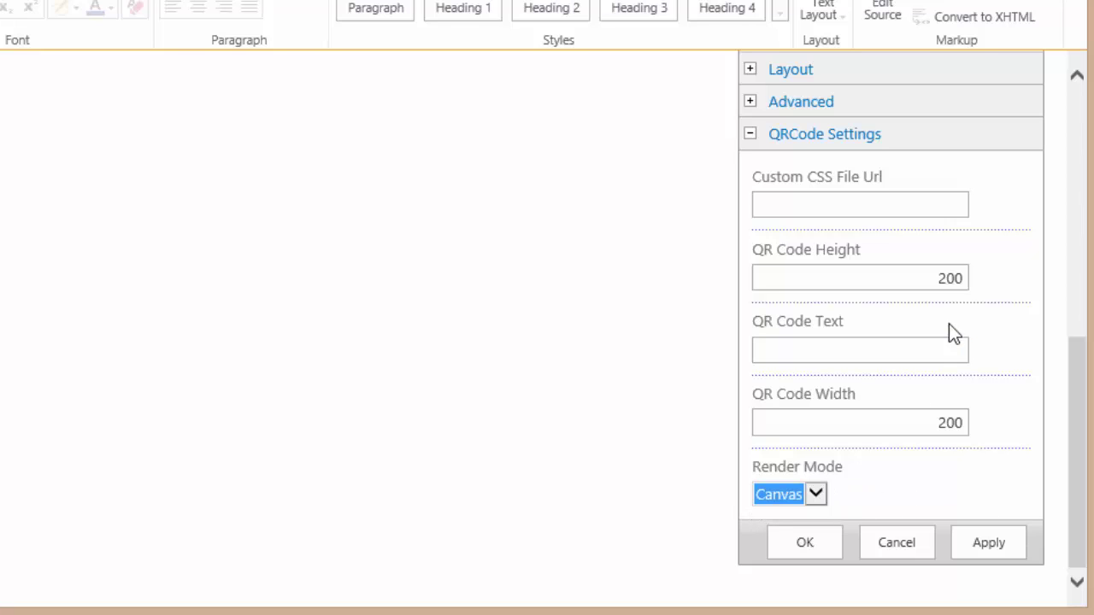
Set both QR Code Height and QR Code Width to 100 and confirm the app part's settings.
click(945, 277)
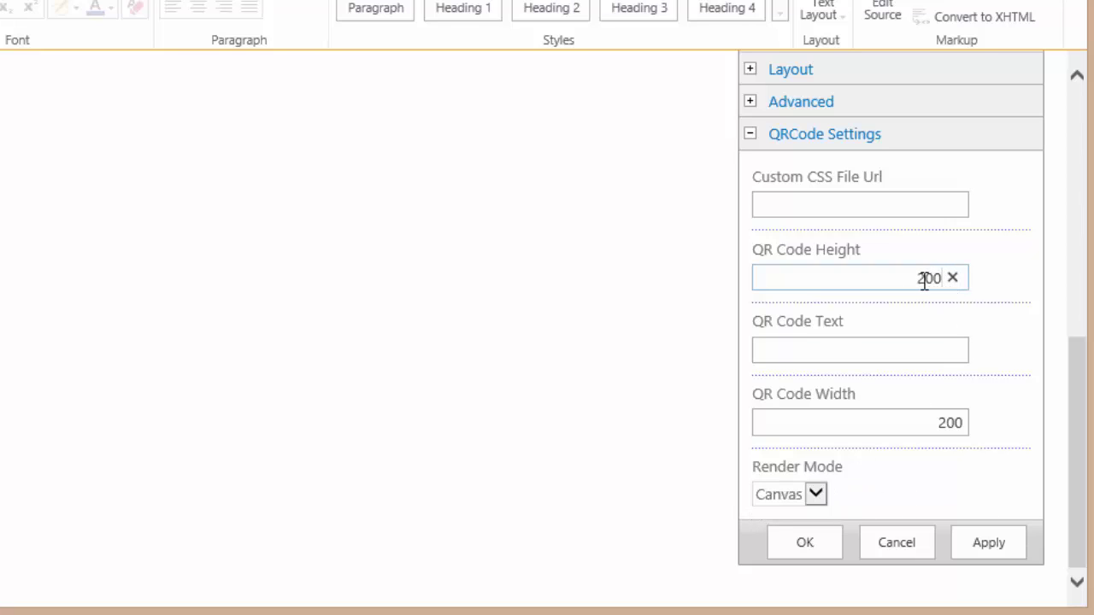
drag(918, 278, 926, 283)
text(1)
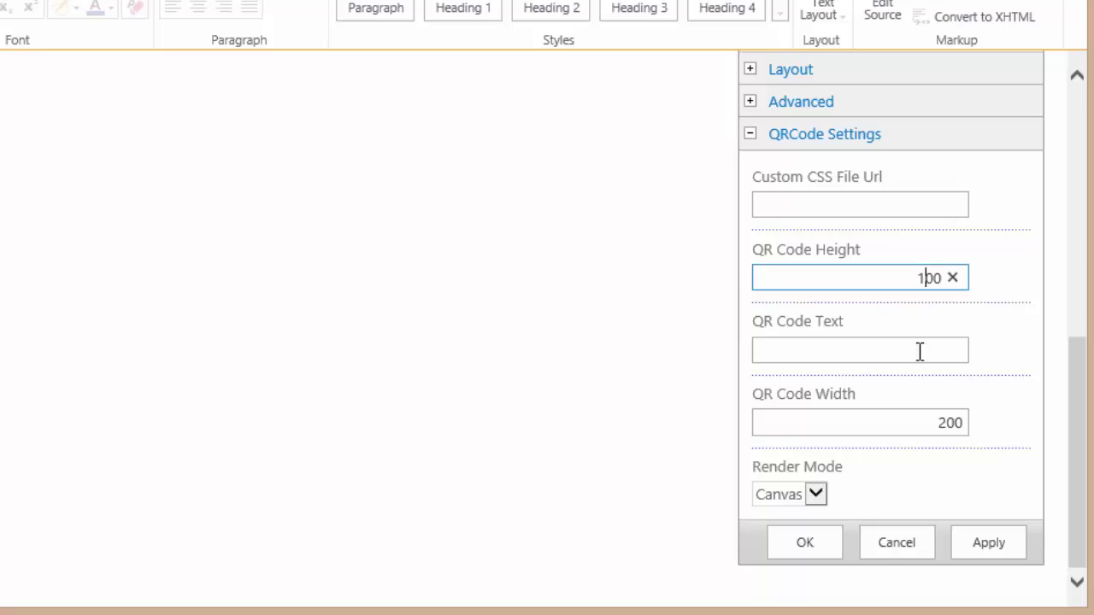
click(939, 423)
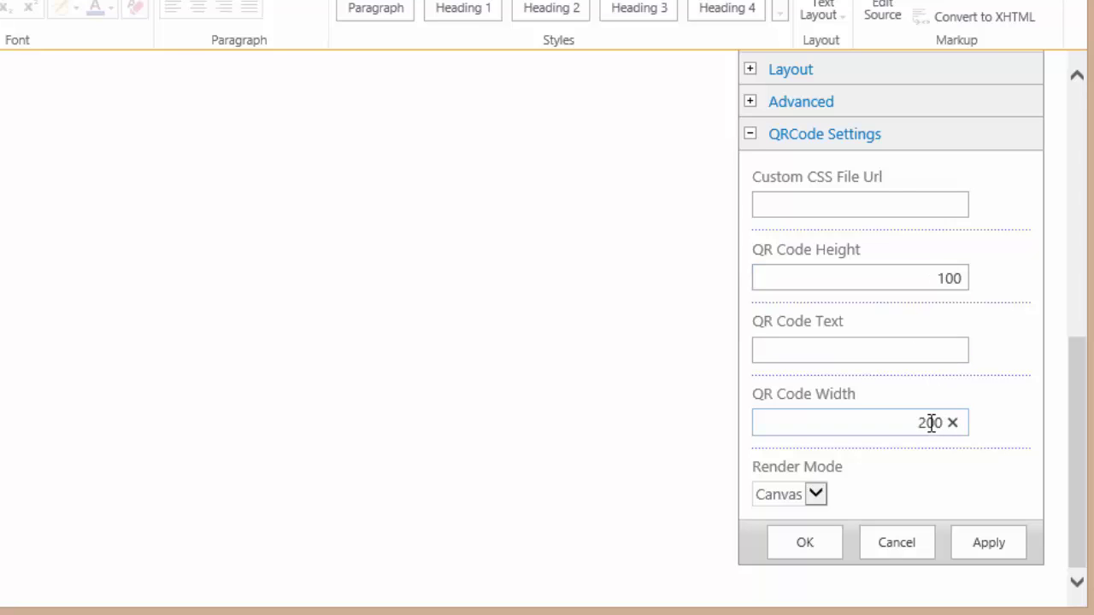
drag(928, 422, 919, 423)
text(1)
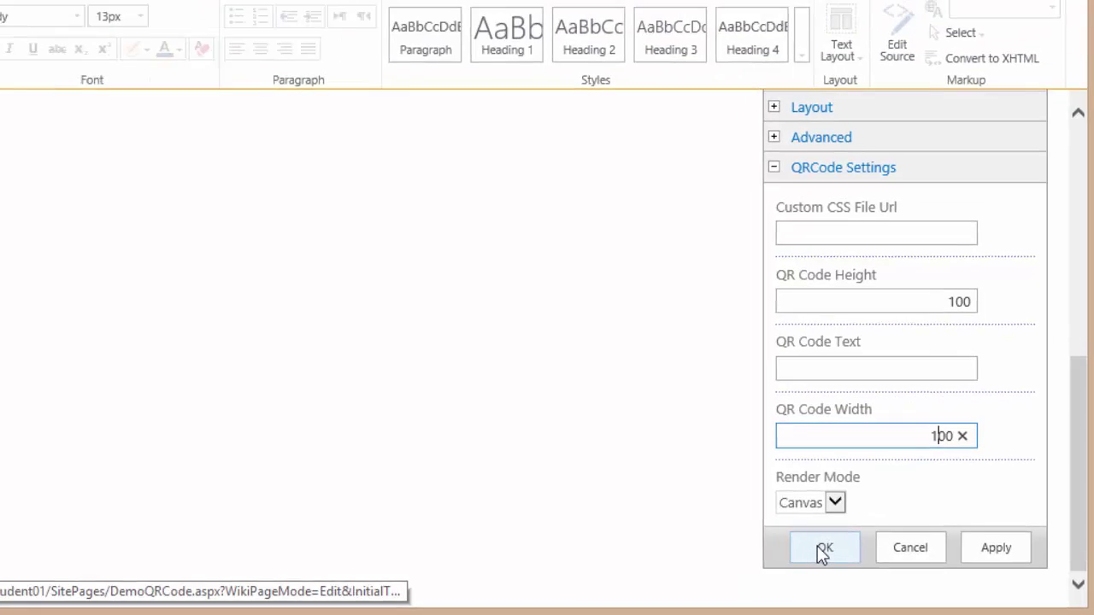
click(803, 547)
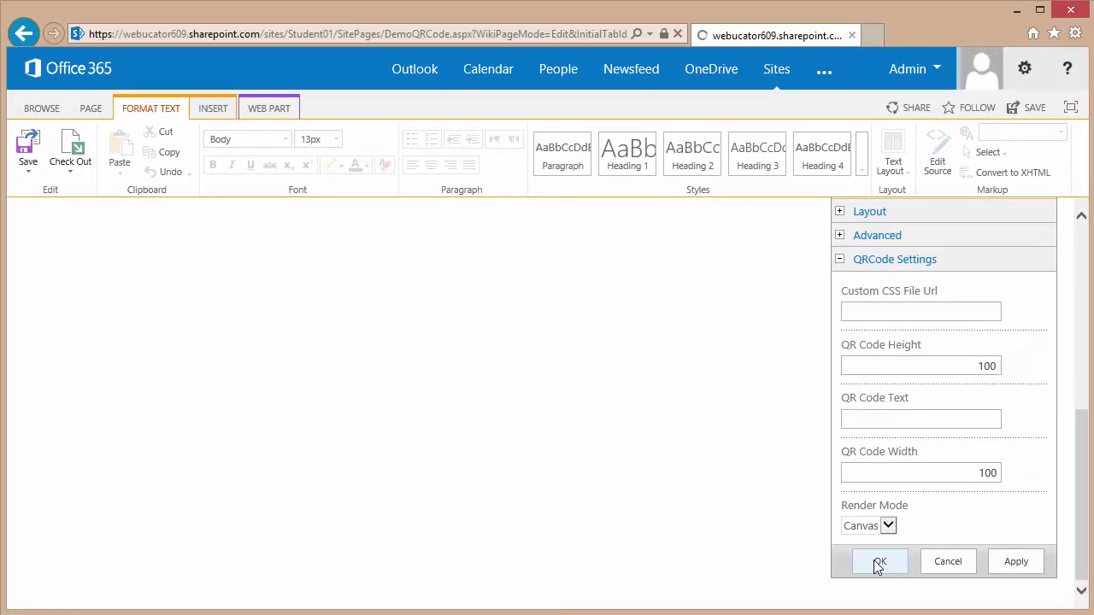